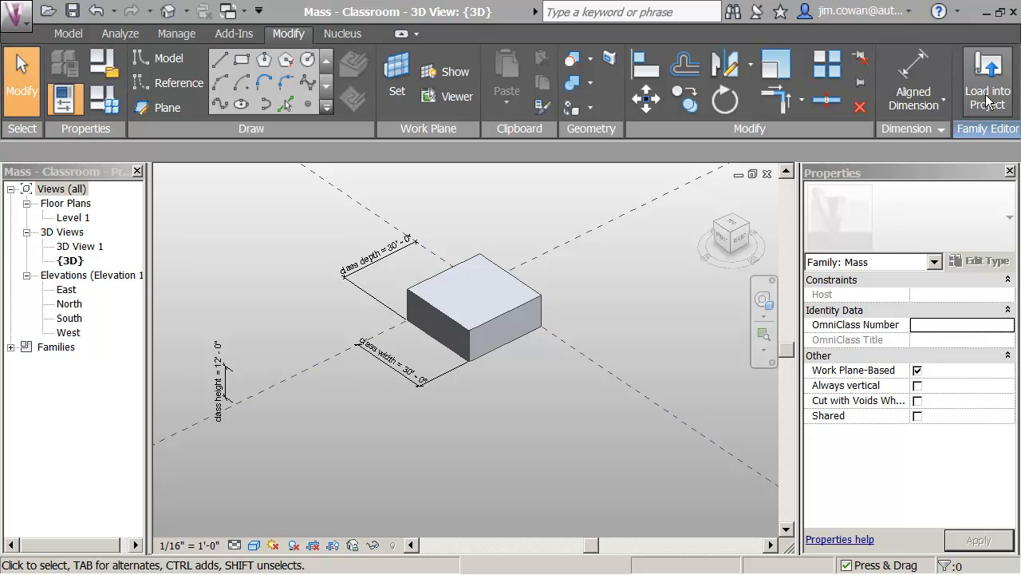
Load the Mass - Classroom family into Project2 and place one instance on the Level 1 work plane, beside the centre crossing.
left_click(988, 101)
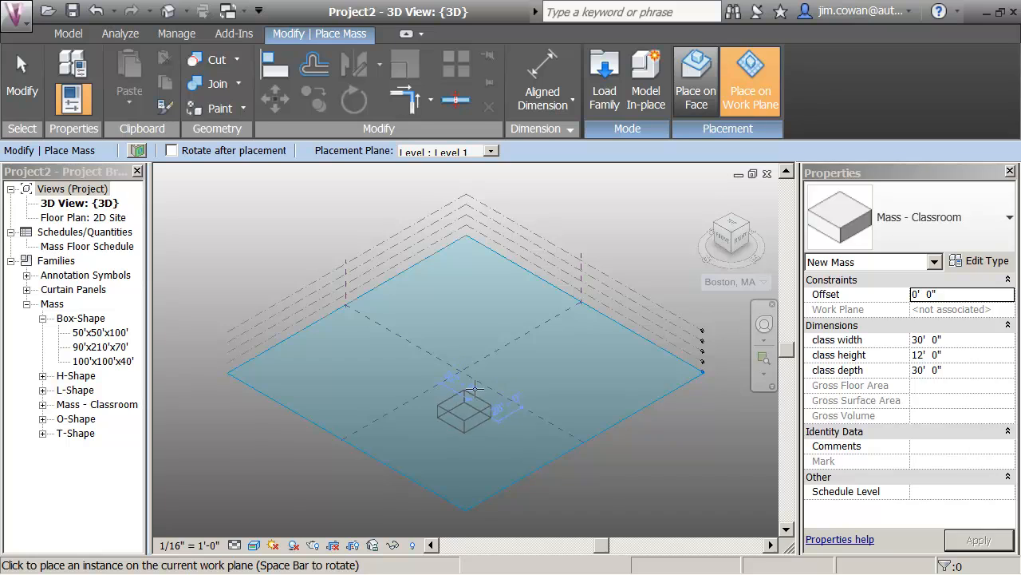
left_click(526, 357)
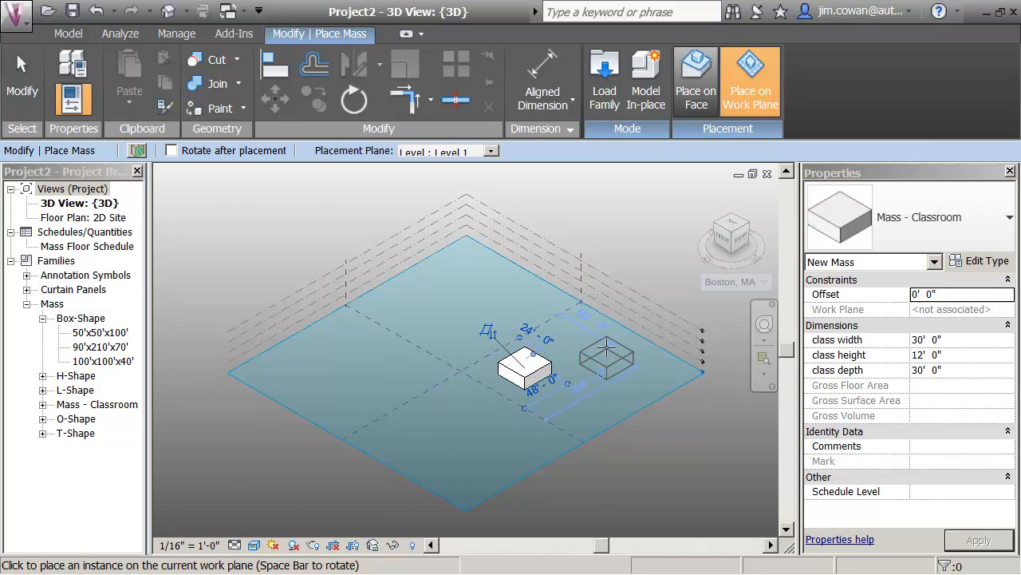
key("Escape")
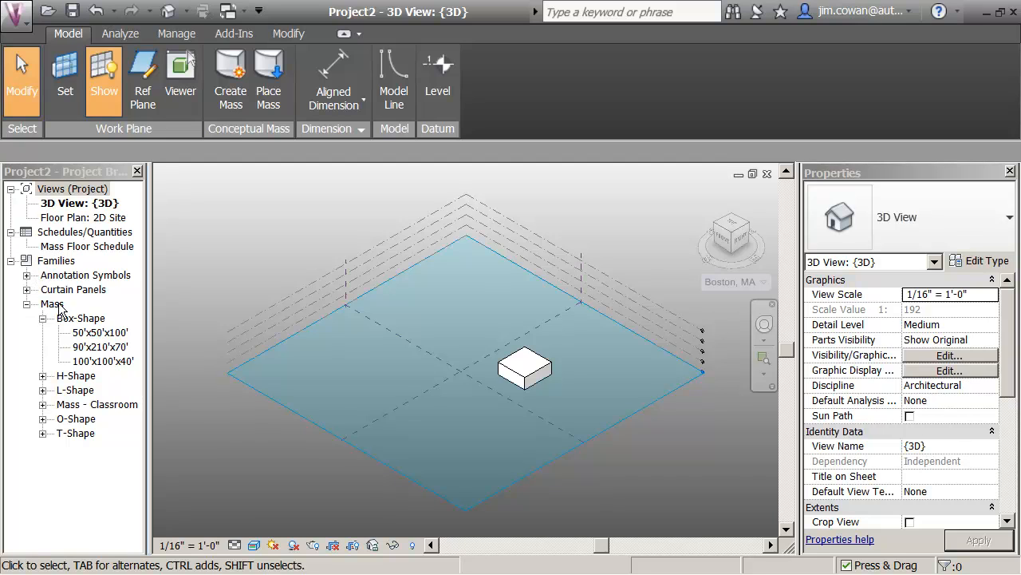
Place a second Mass - Classroom instance from the project's mass families, in front of the first one on Level 1.
left_click(43, 405)
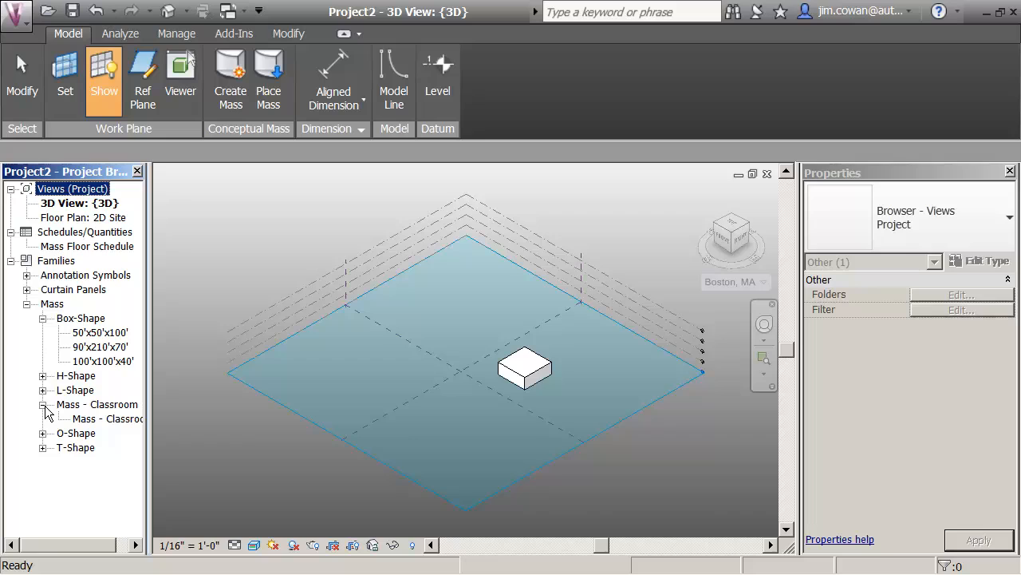
left_click(90, 421)
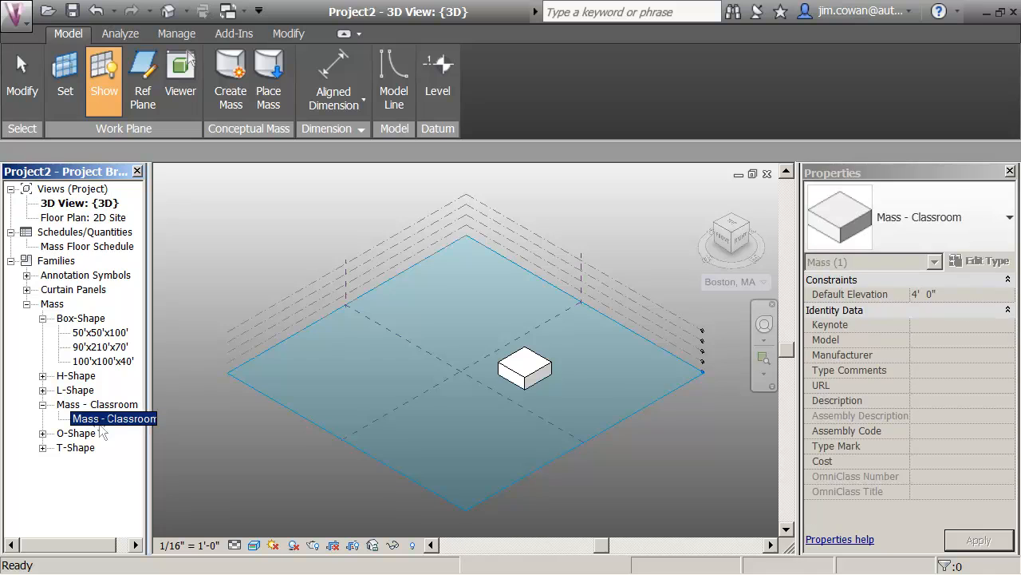
left_click_drag(343, 364, 339, 363)
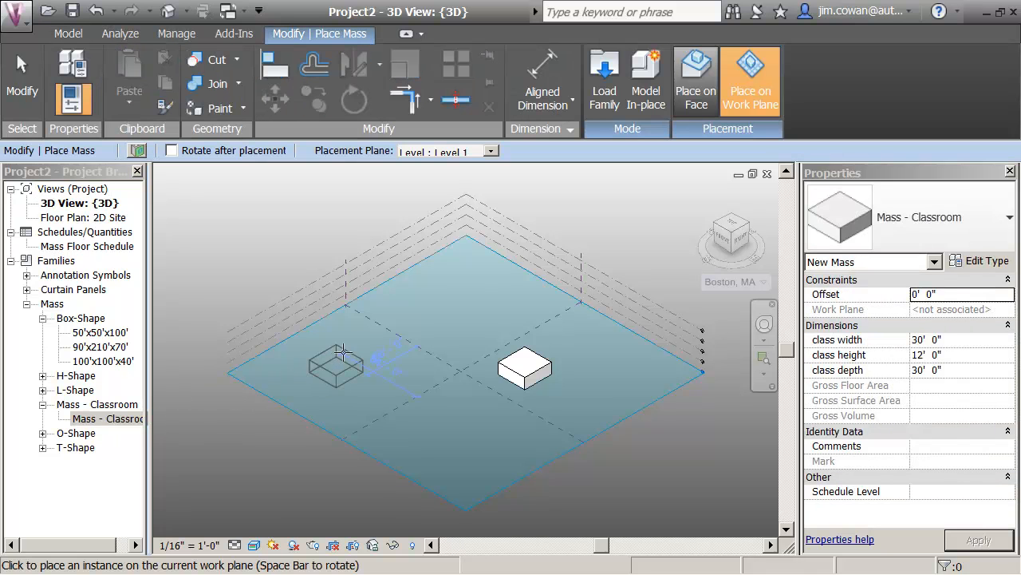
left_click(485, 402)
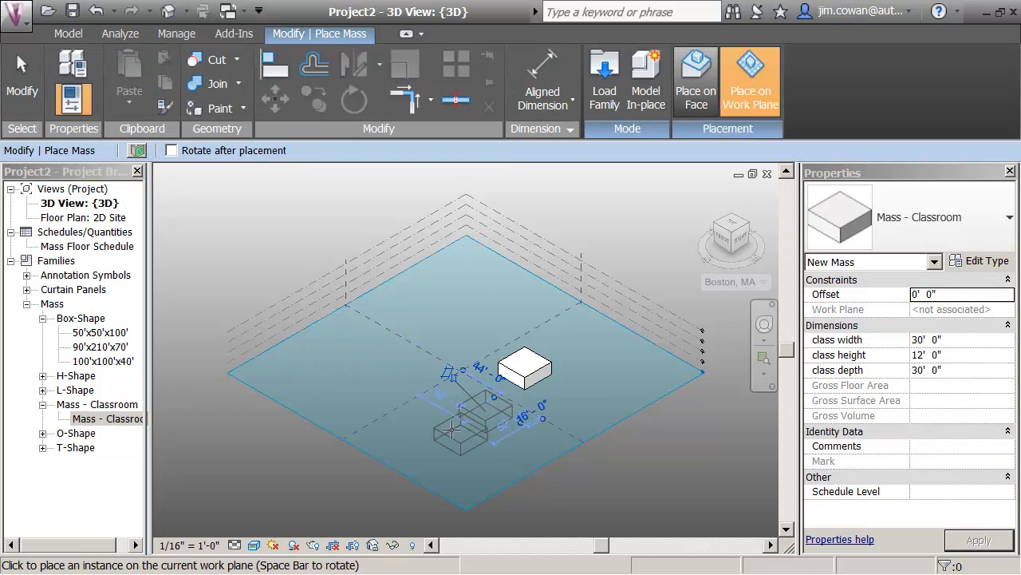
key("Escape")
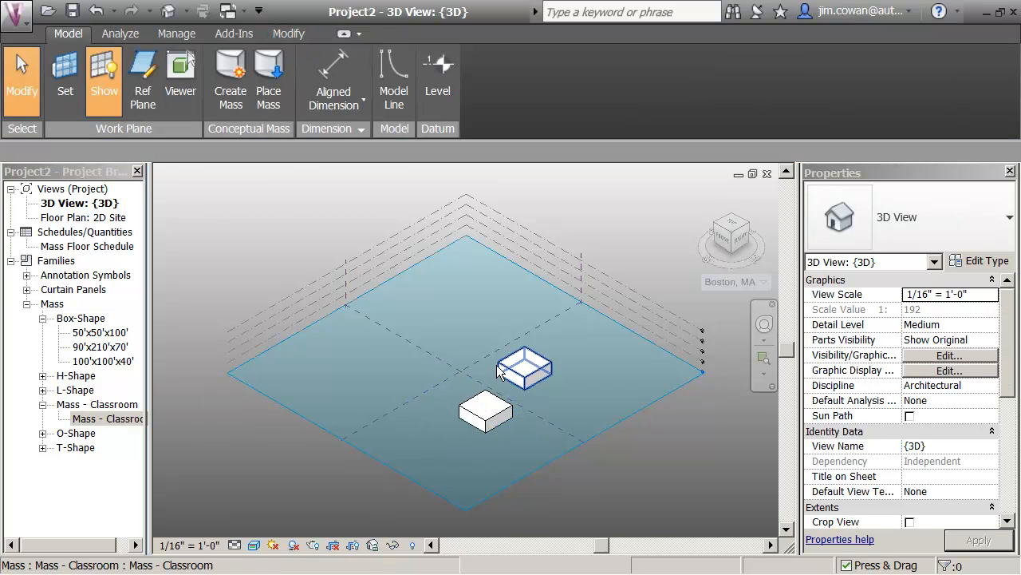
Create four more classrooms similar to the first one, arranging all of them in two rows of three on Level 1.
right_click(515, 374)
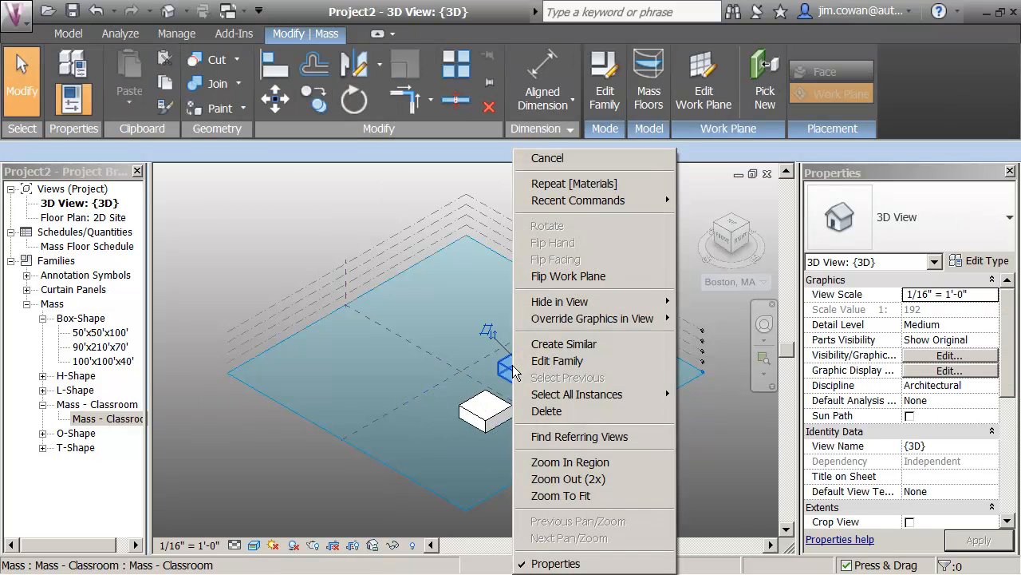
left_click(547, 344)
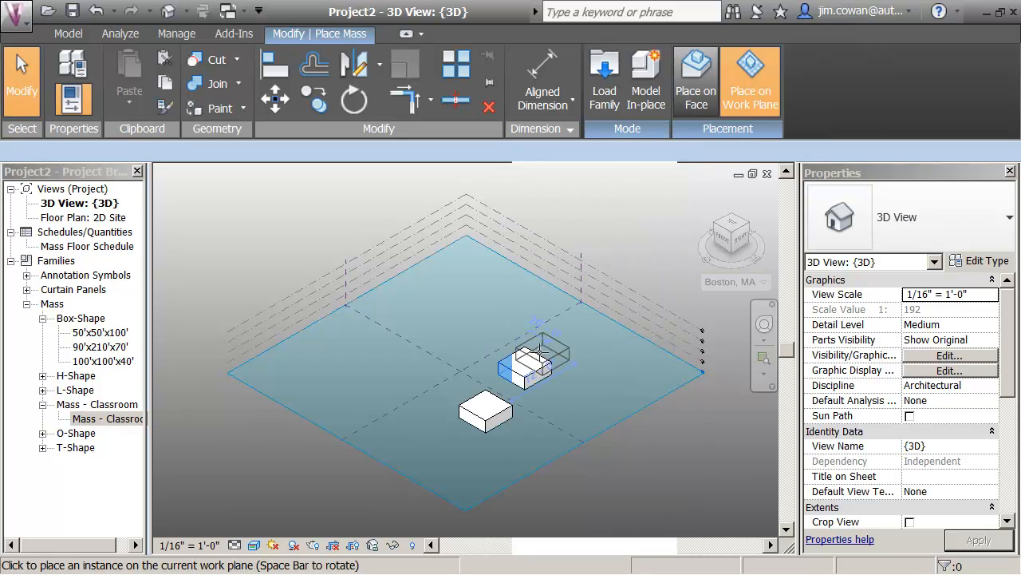
left_click(445, 432)
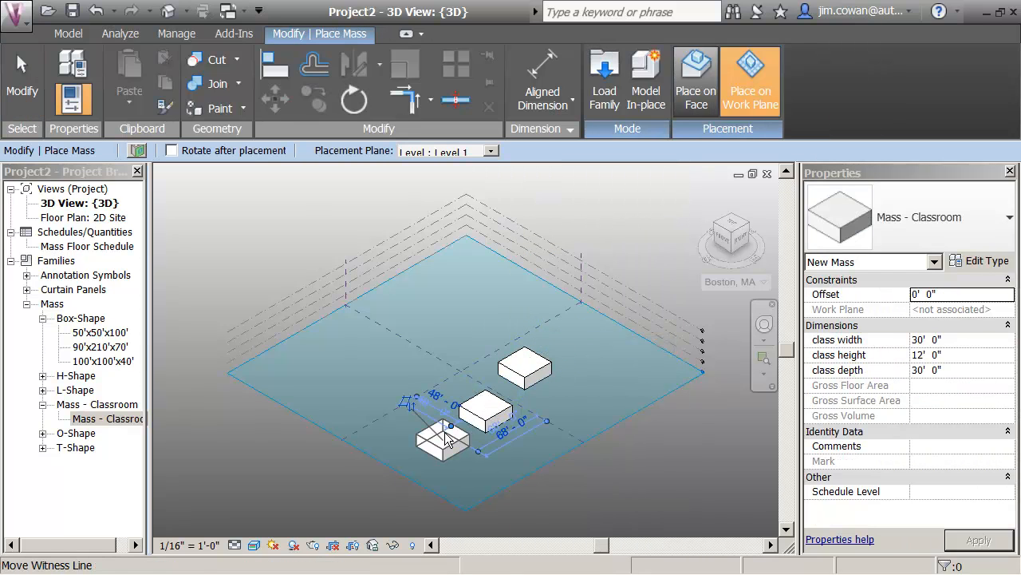
left_click(570, 394)
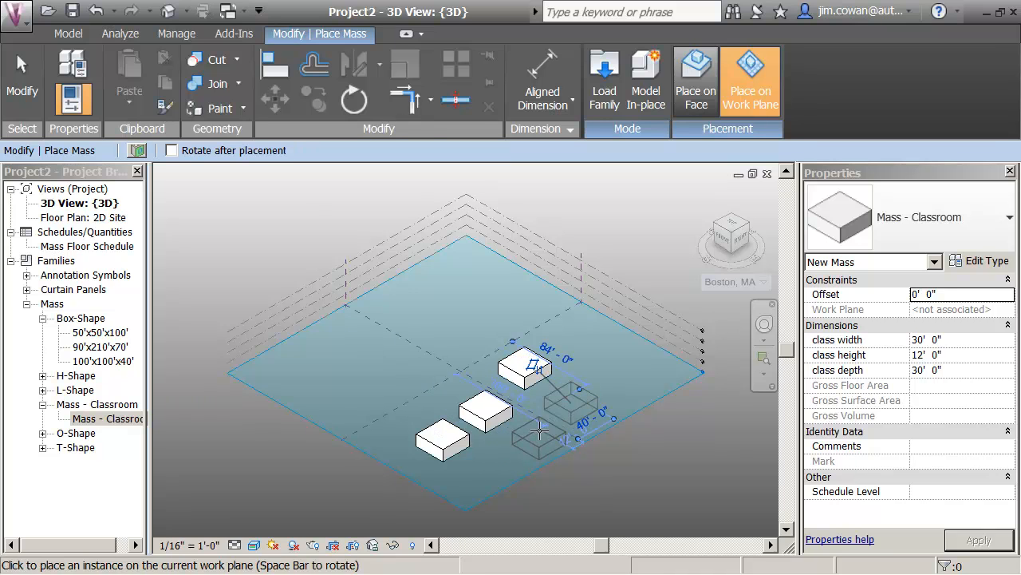
left_click(541, 435)
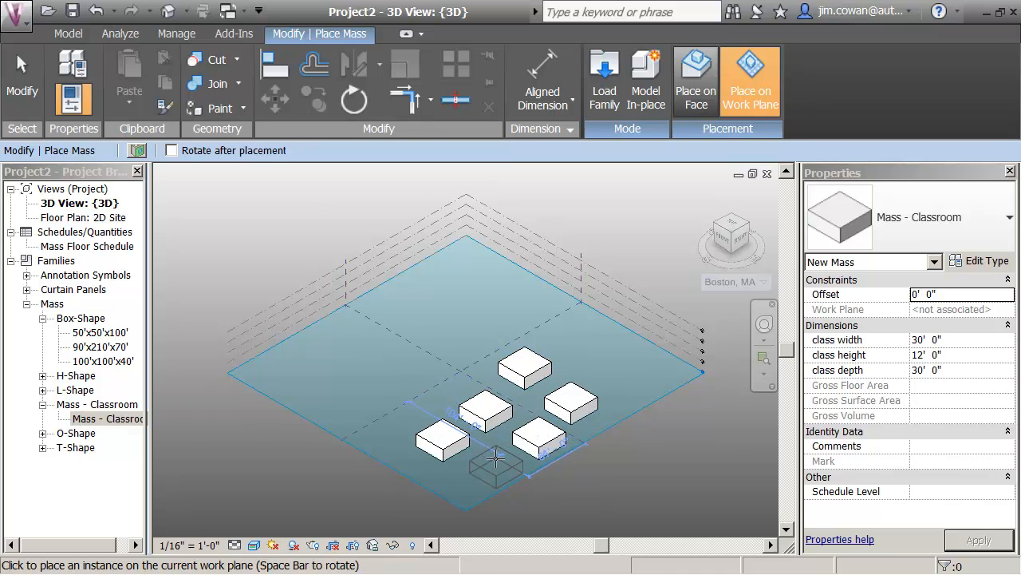
left_click(495, 461)
key("Escape")
key("Escape")
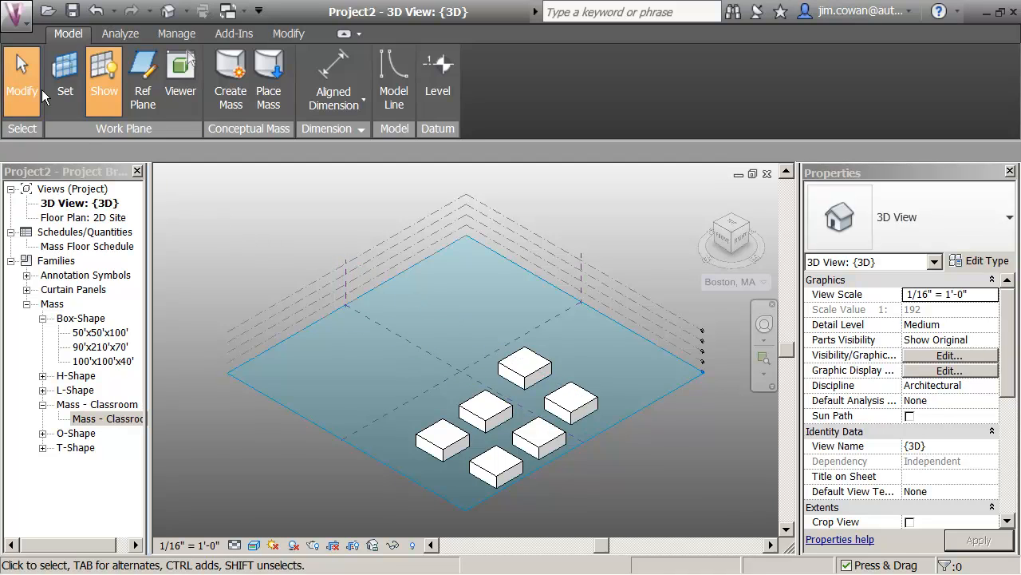
Open the Mass - Assembly Hall family from the Masses Library folder in 01 Sustainability.
left_click(16, 16)
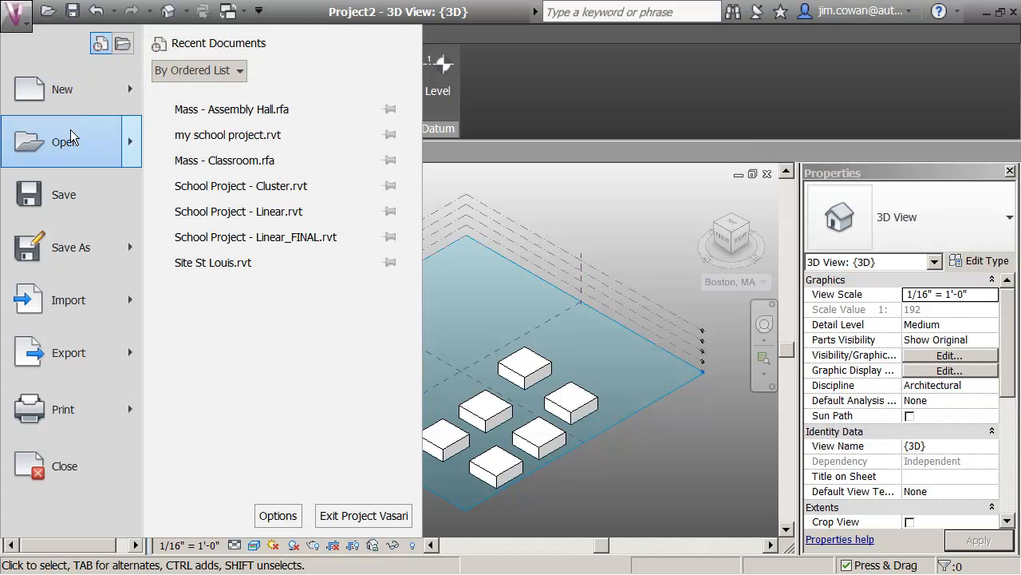
mouse_move(66, 142)
left_click(209, 148)
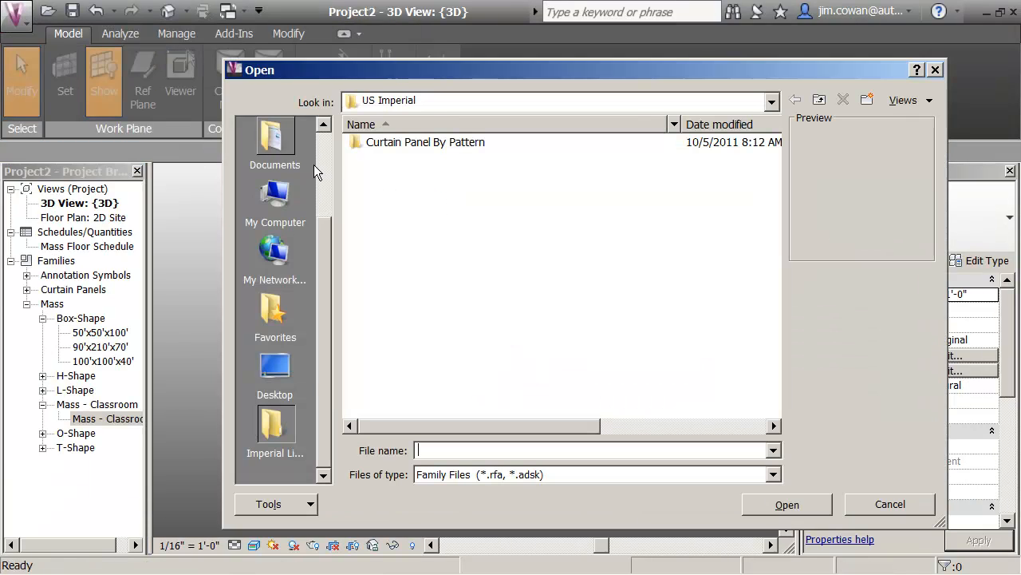
scroll(322, 207, "up", 1)
scroll(321, 206, "up", 1)
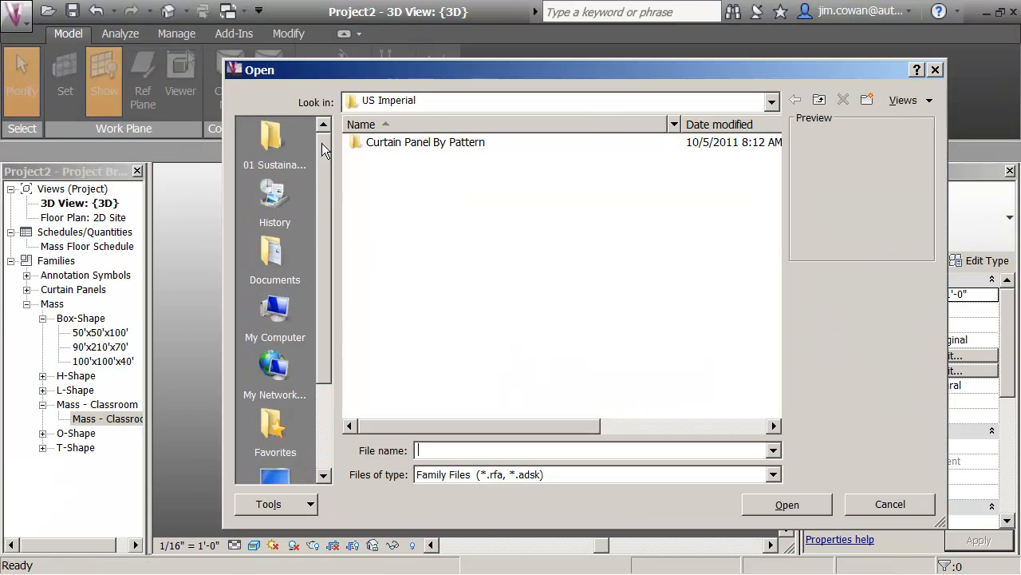
left_click(273, 152)
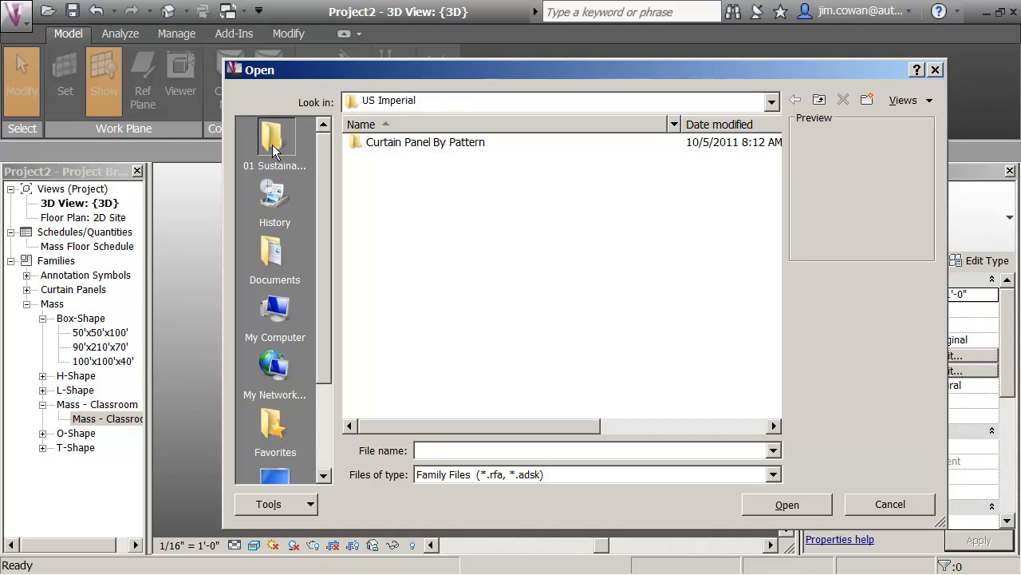
double_click(391, 159)
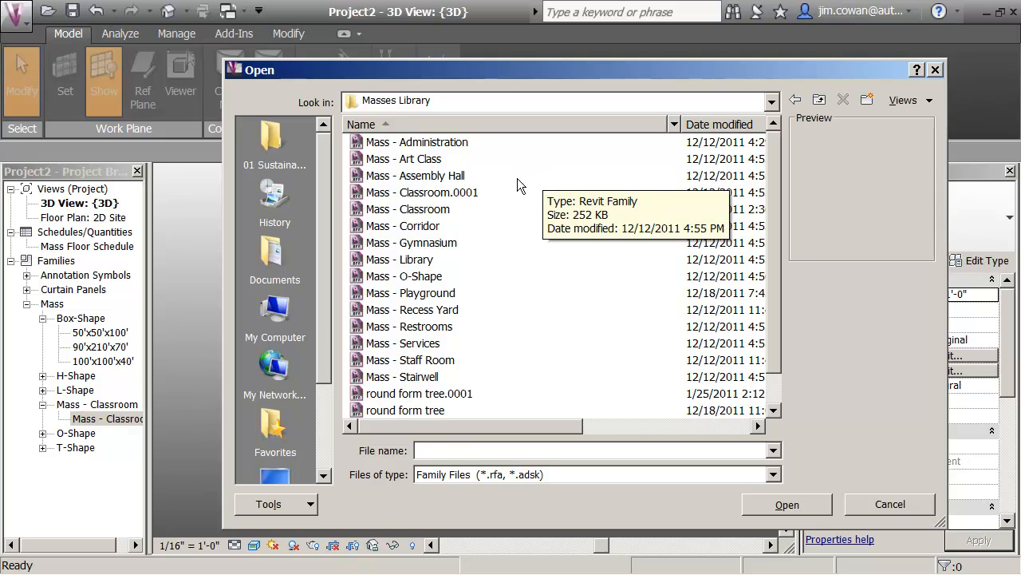
left_click(391, 175)
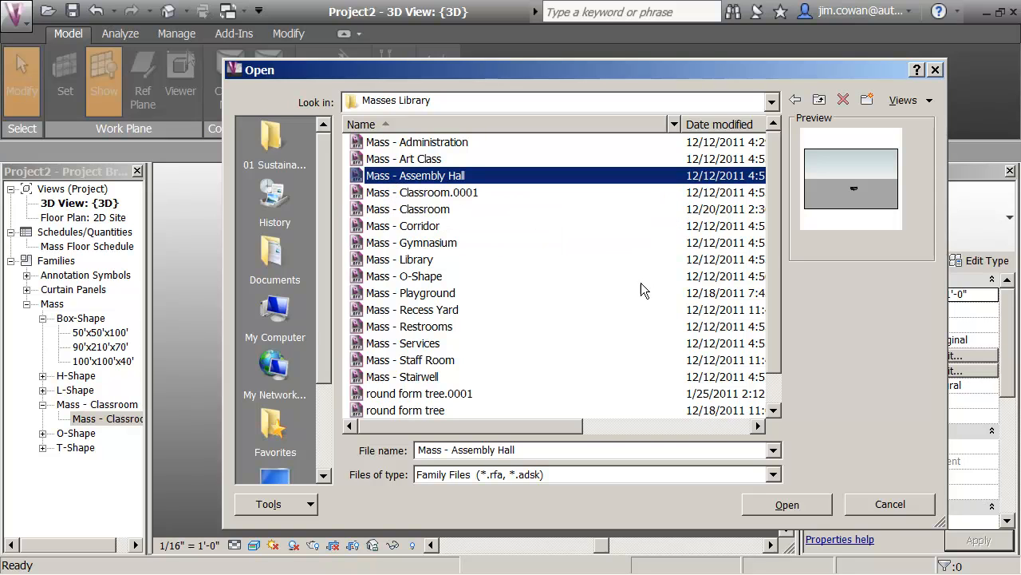
left_click(809, 511)
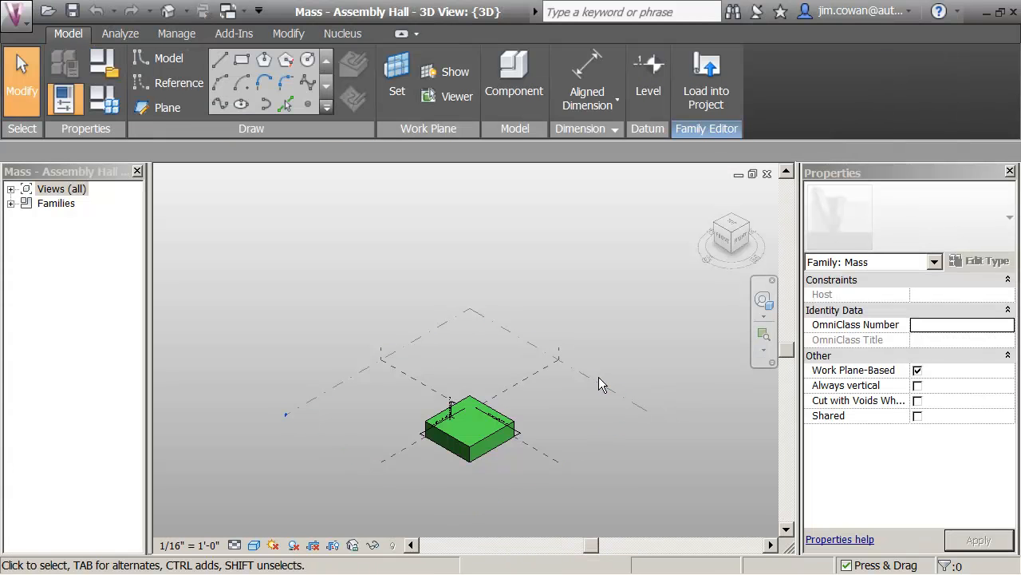
Load the assembly hall family into Project2 only and place one instance behind the classrooms on Level 1.
left_click(706, 80)
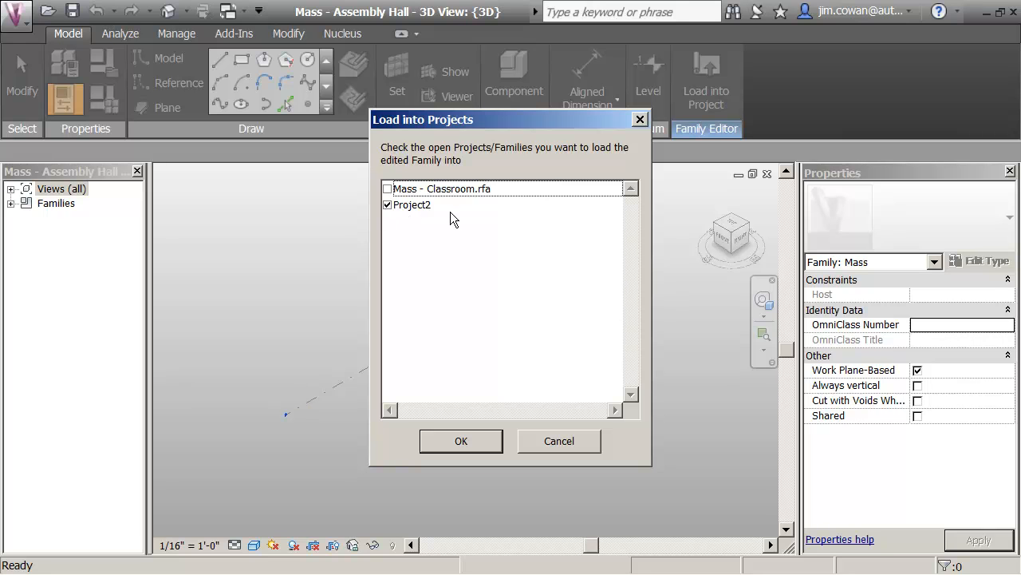
left_click(466, 443)
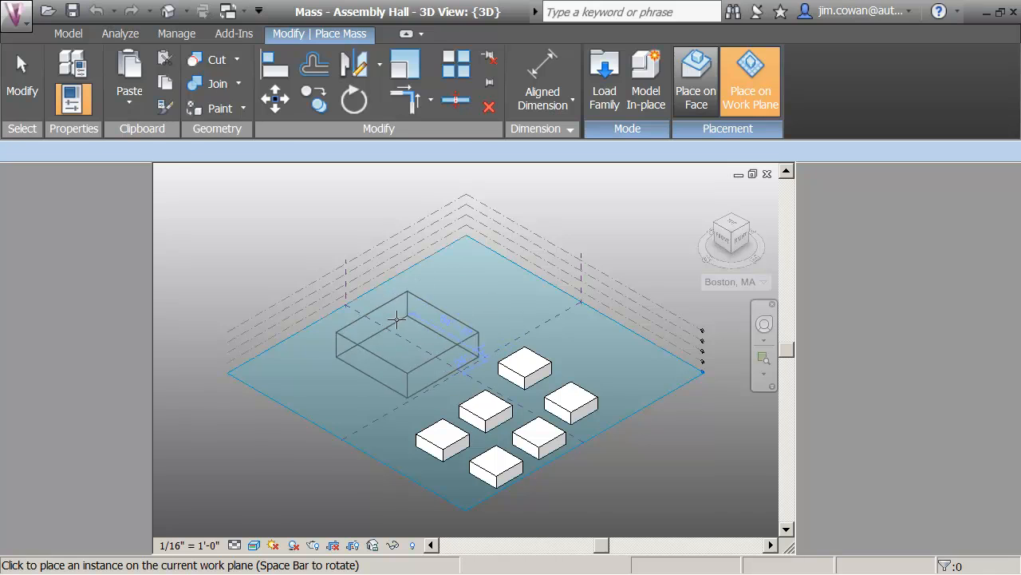
left_click(397, 319)
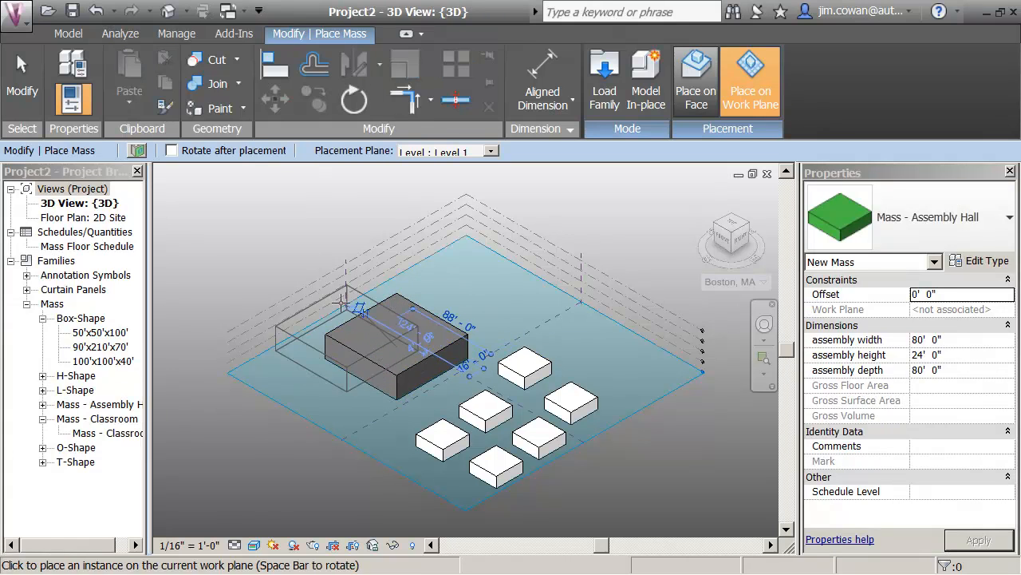
key("Escape")
key("Escape")
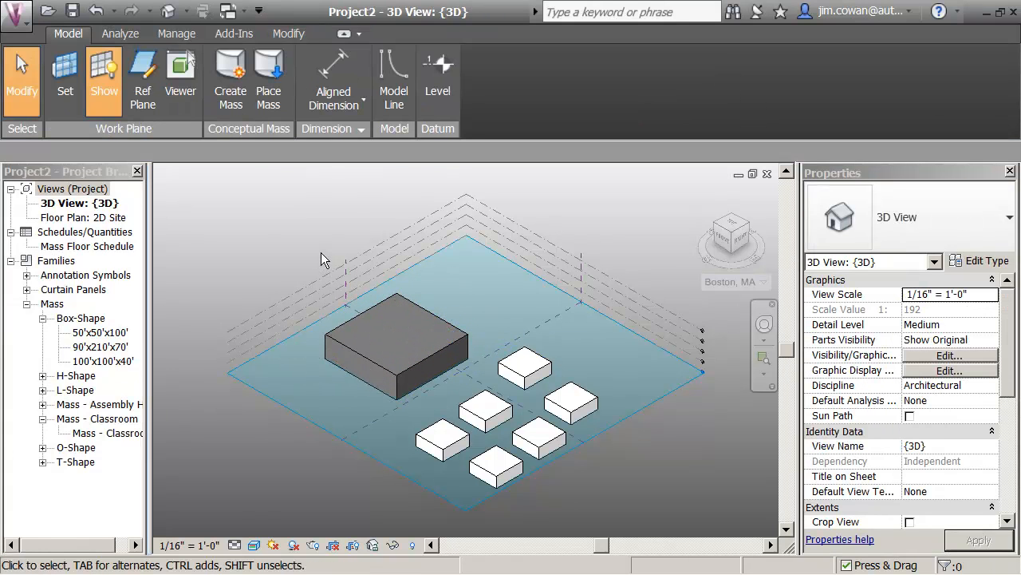
Start loading families into the project and browse to the Masses Library folder in 01 Sustainability.
left_click(11, 22)
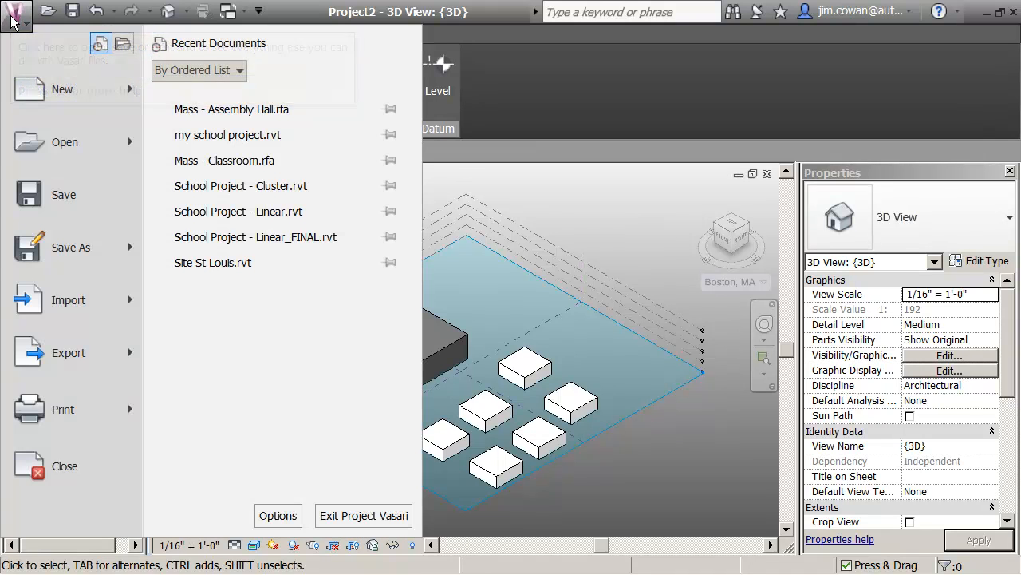
mouse_move(92, 297)
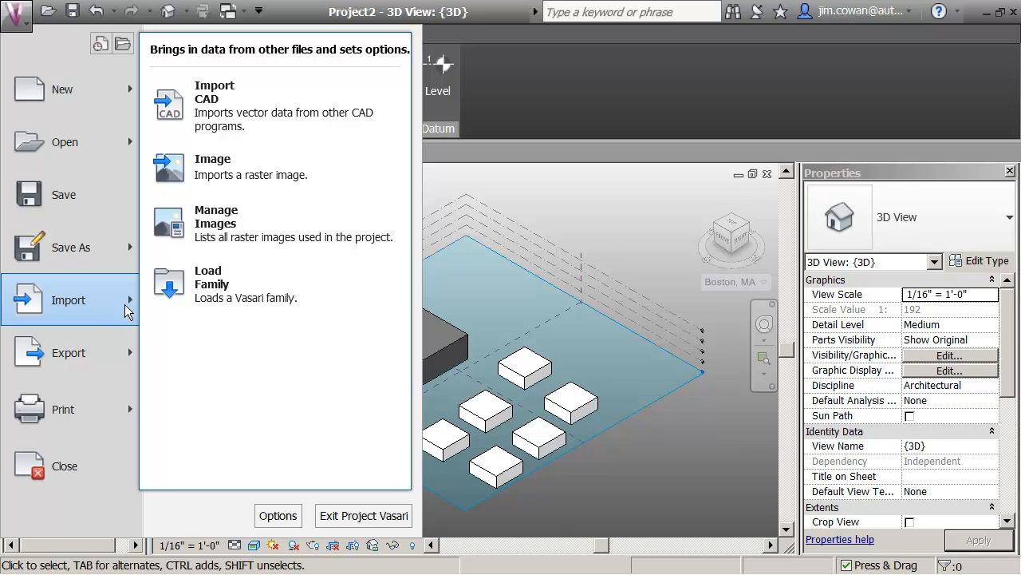
left_click(214, 284)
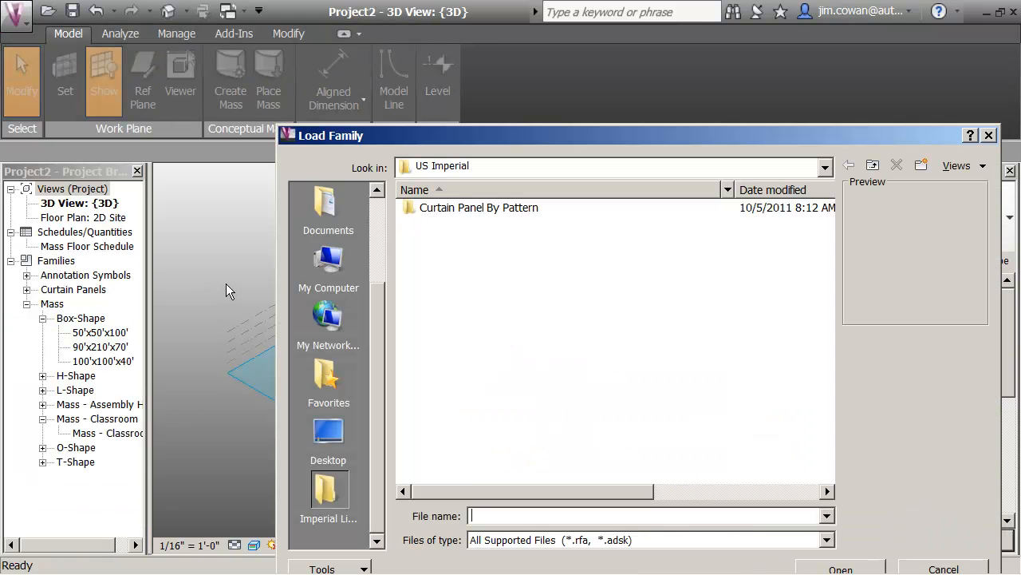
left_click_drag(377, 299, 381, 201)
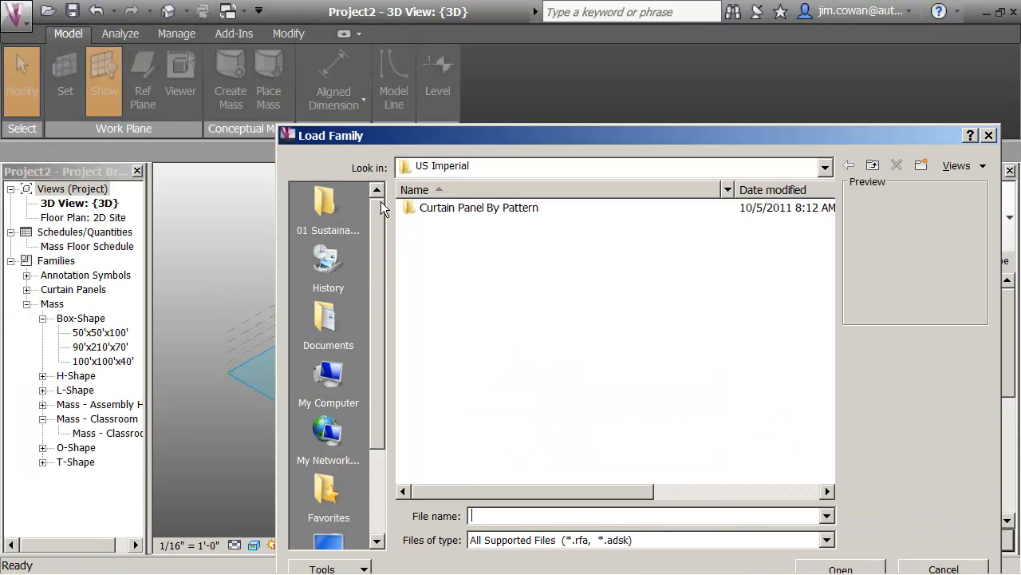
left_click(333, 212)
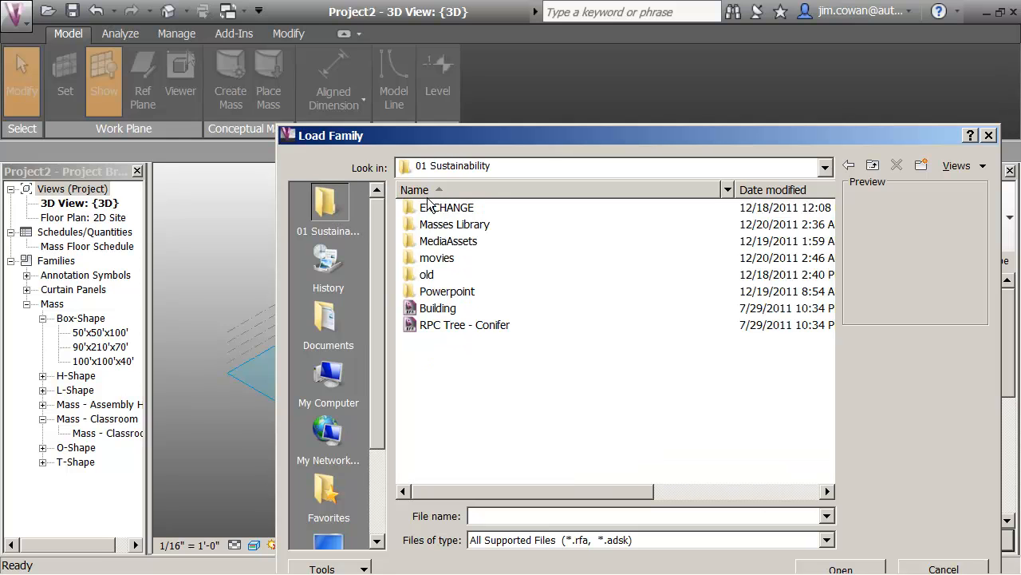
double_click(414, 228)
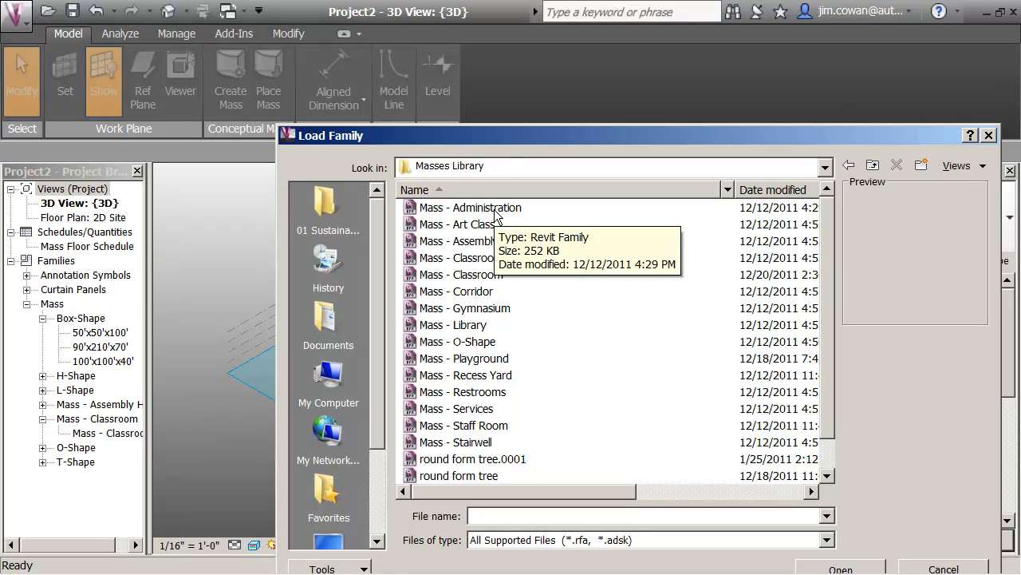
Delete the backup file Mass - Classroom.0001 from the Masses Library folder.
left_click(472, 258)
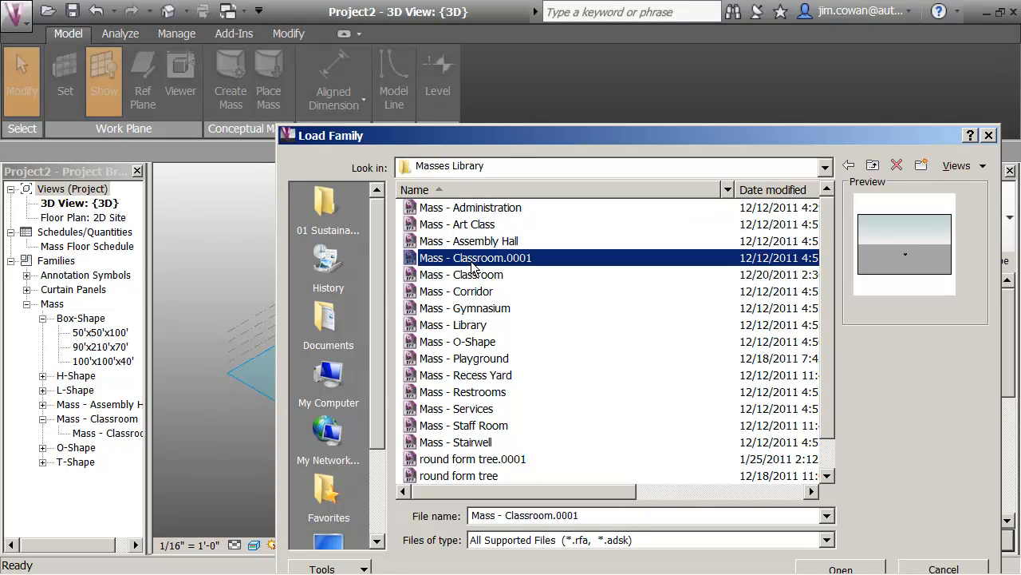
key("Delete")
left_click(583, 366)
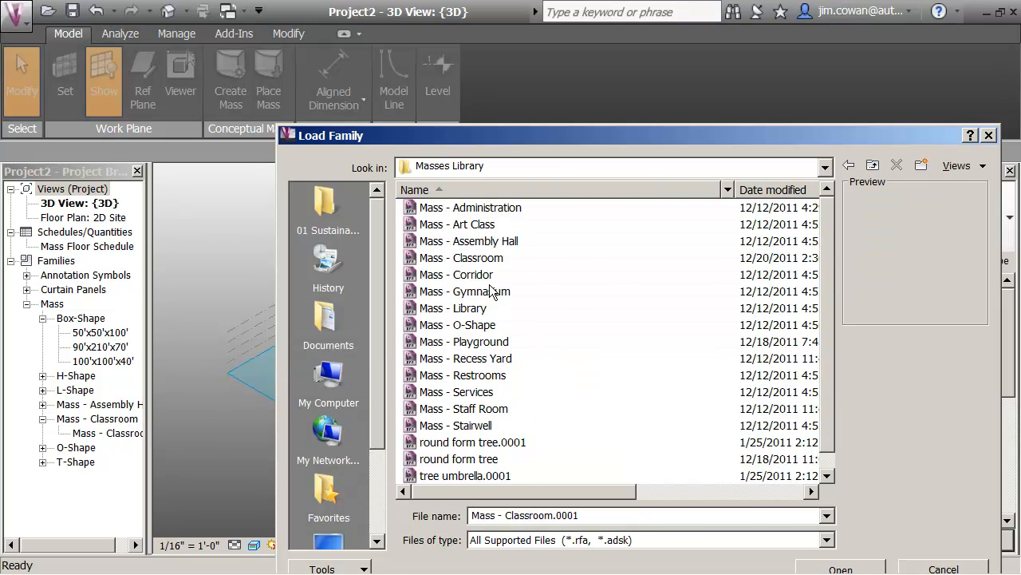
Load all families in the Masses Library folder, from Mass - Administration through tree umbrella, into the project.
left_click(456, 209)
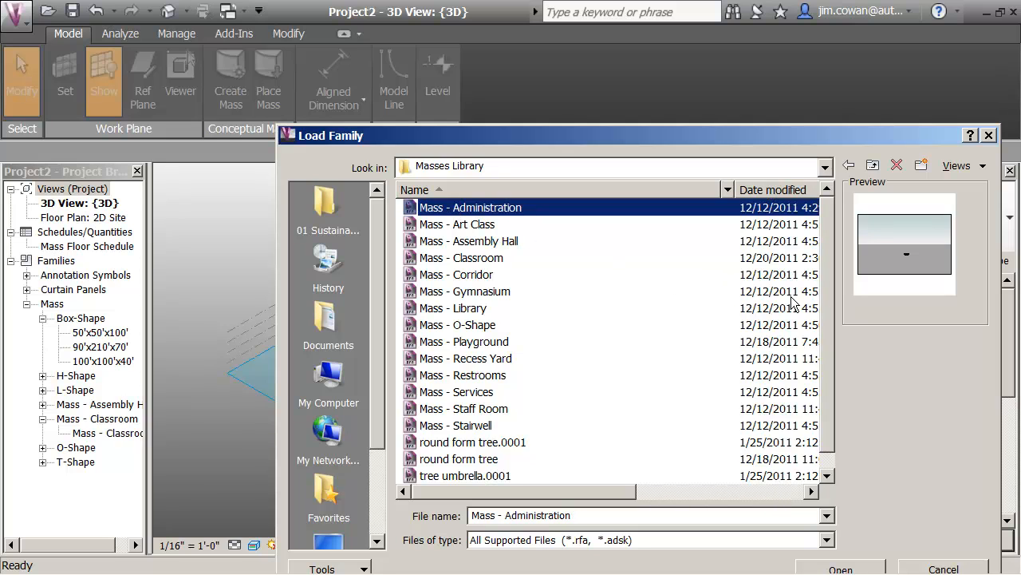
left_click_drag(827, 323, 827, 350)
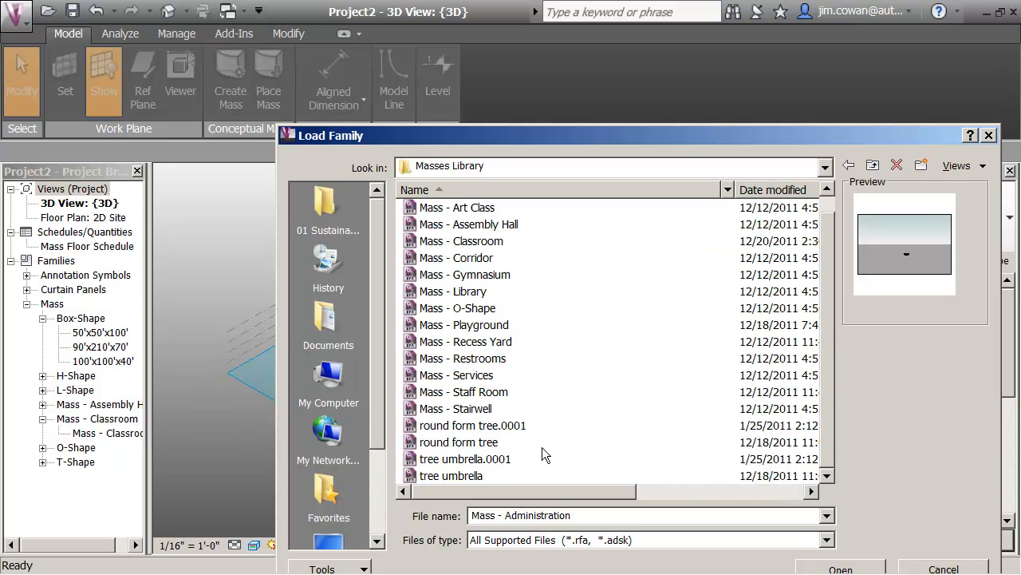
left_click(477, 476, "shift")
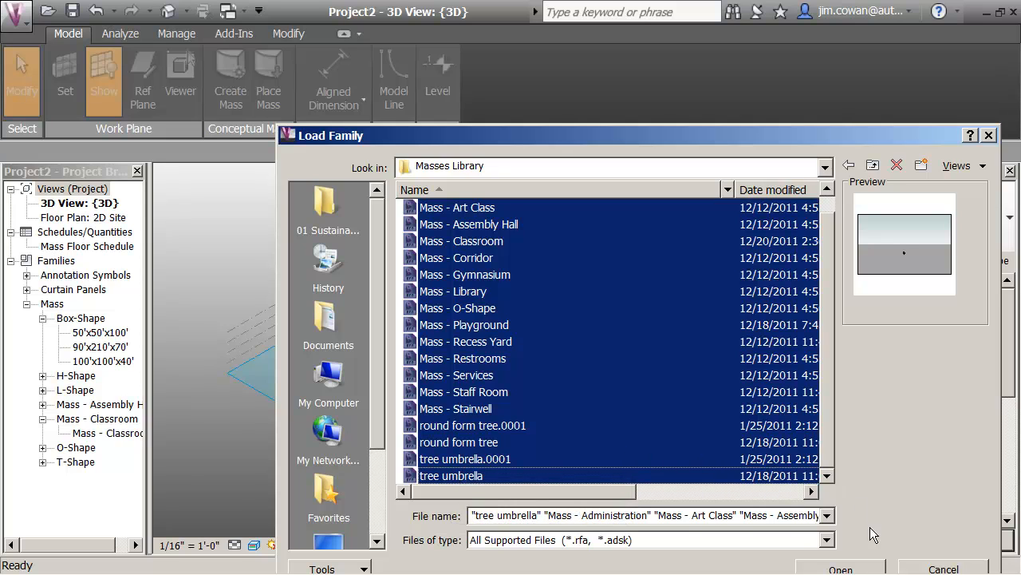
left_click(862, 569)
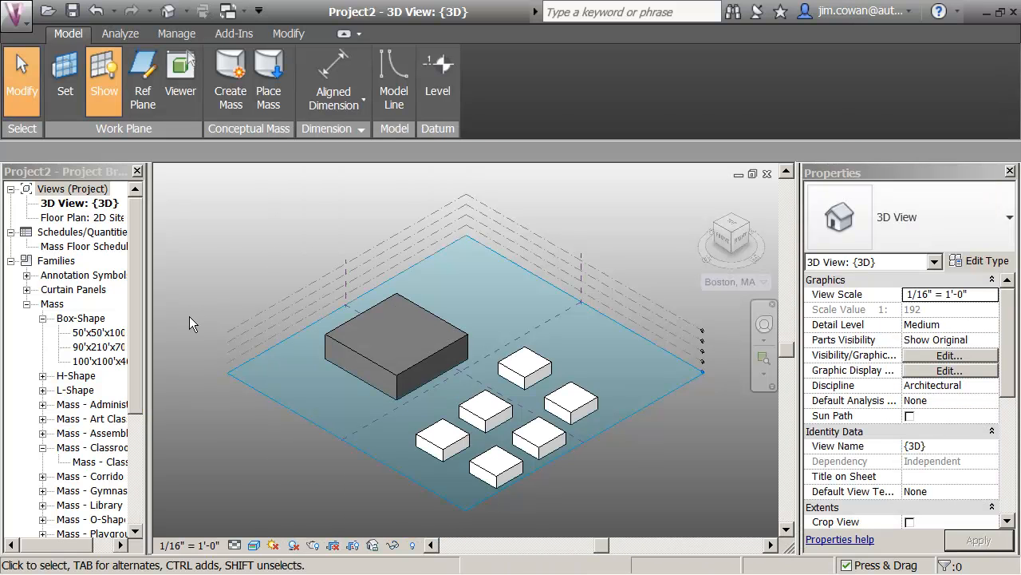
Widen the Project Browser and place one Mass - Gymnasium instance on Level 1 beside the assembly hall, at the site's west corner.
left_click_drag(139, 311, 225, 348)
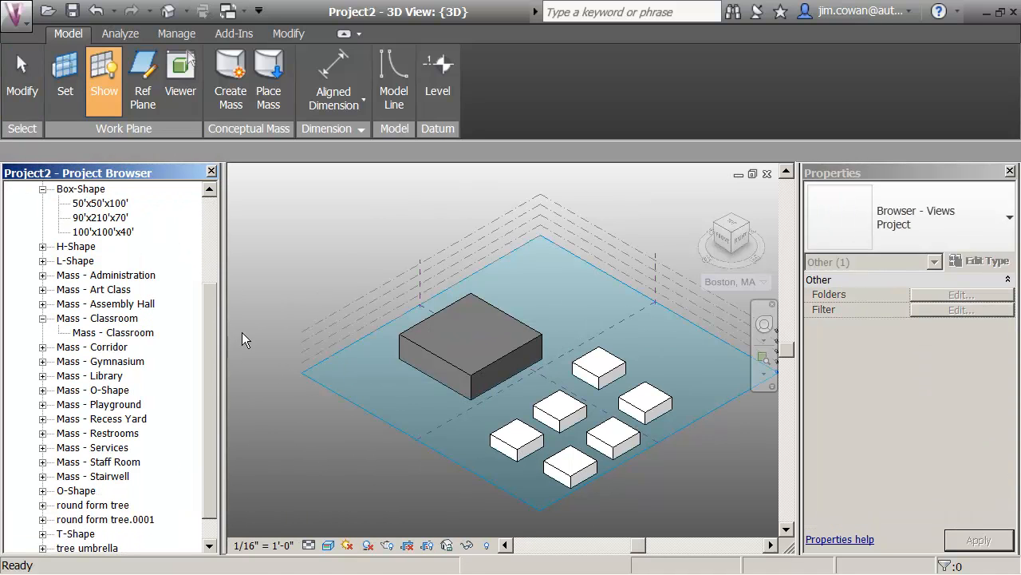
left_click(103, 364)
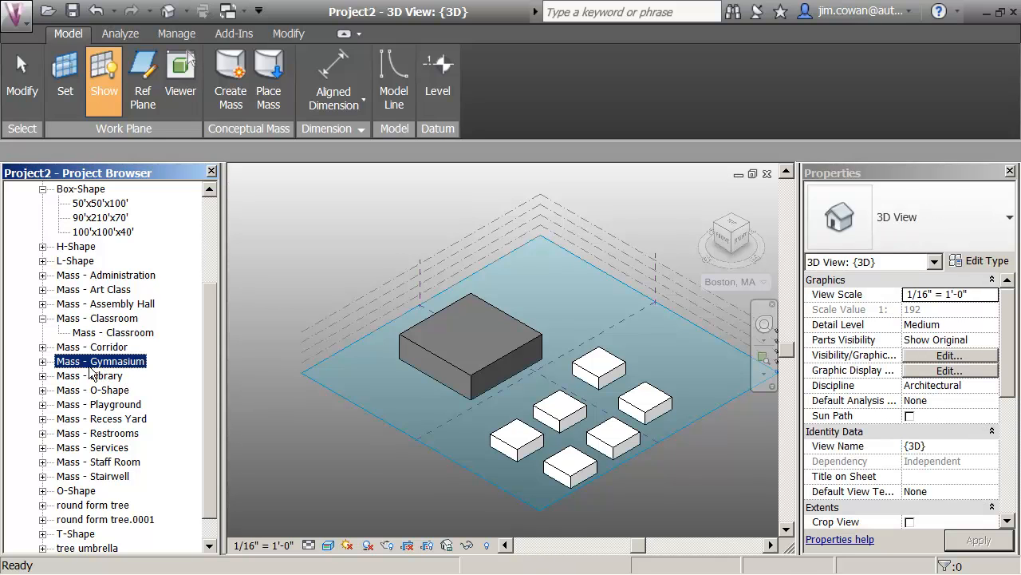
left_click(43, 362)
left_click_drag(96, 379, 365, 372)
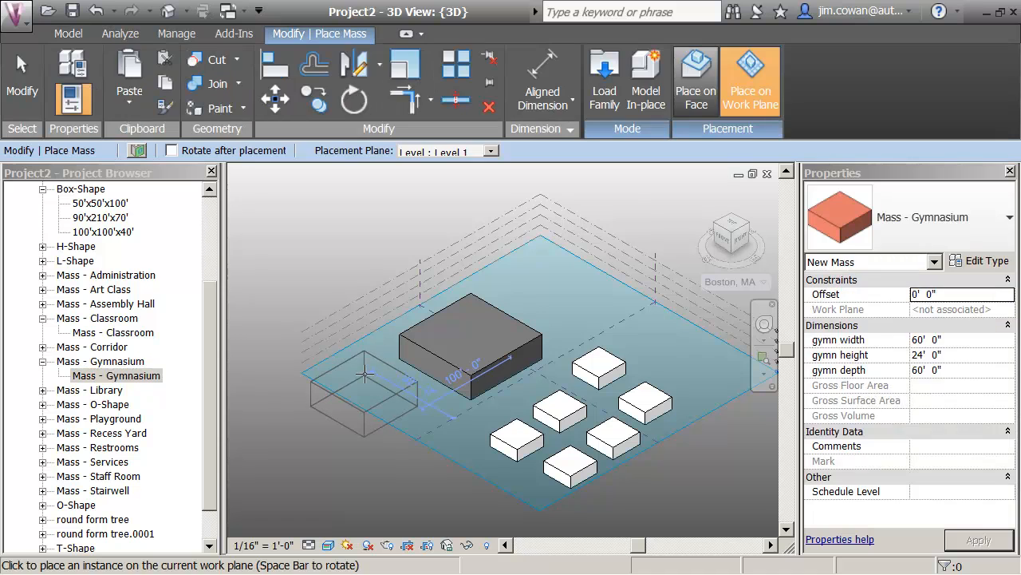
left_click(367, 373)
key("Escape")
key("Escape")
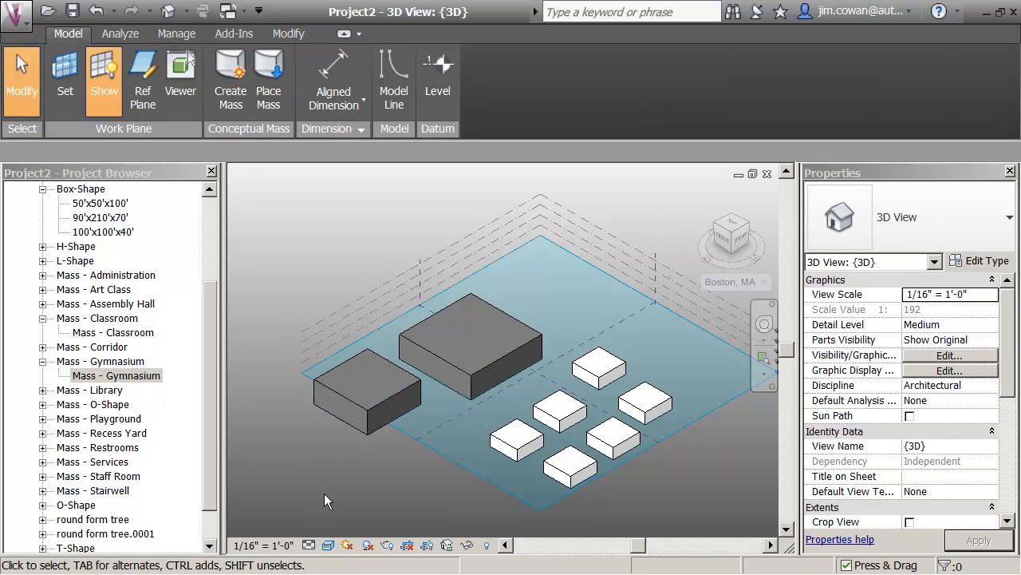